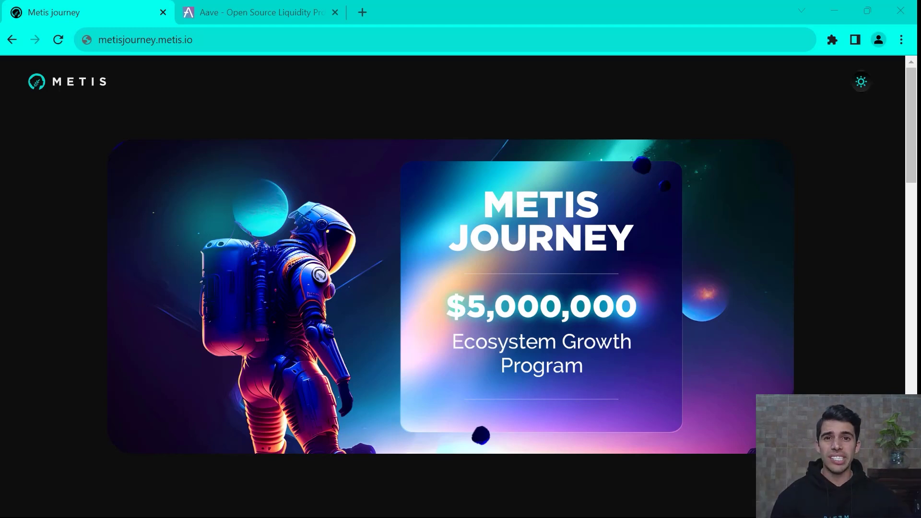
# Launch the Aave web app from the Aave website, landing on the Metis Market V3 dashboard
pyautogui.click(281, 10)
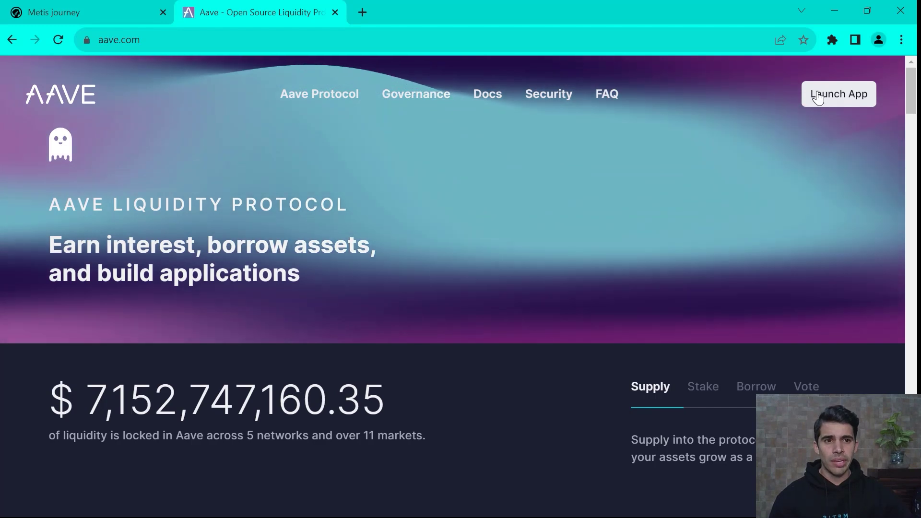
pyautogui.click(846, 95)
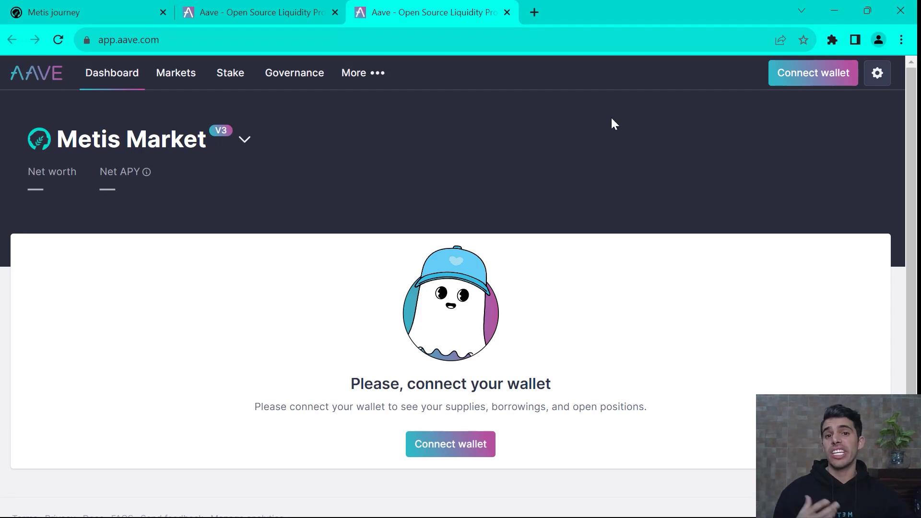
# Go to chainlist.org in a new tab and search the network list for 'metis'
pyautogui.click(536, 17)
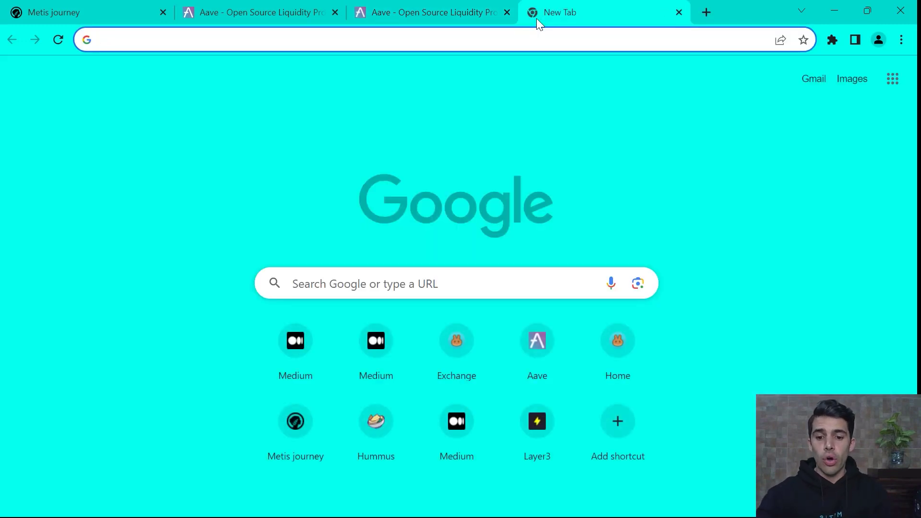
pyautogui.write('chainlist')
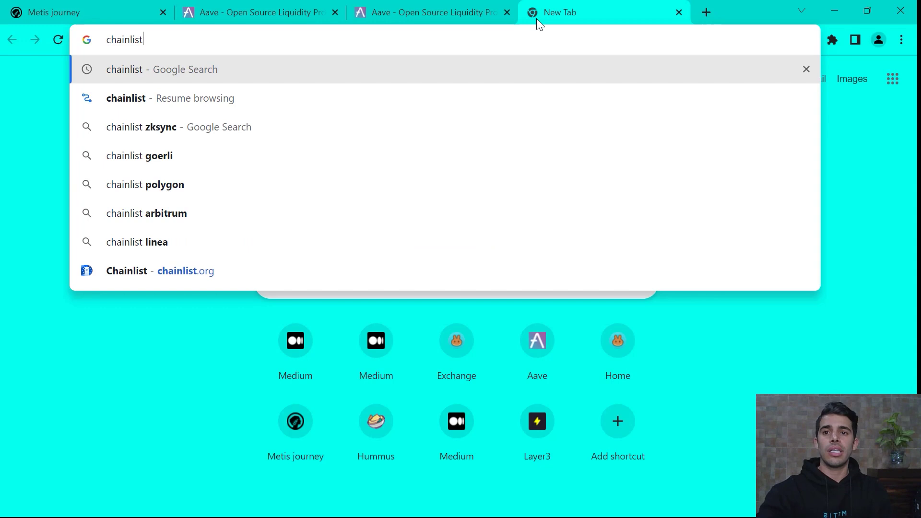
pyautogui.press('Return')
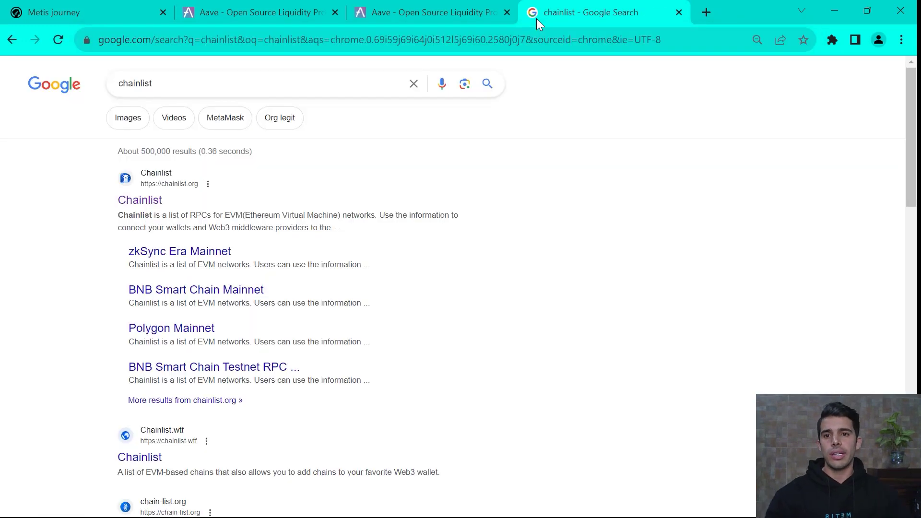
pyautogui.click(144, 197)
pyautogui.click(580, 86)
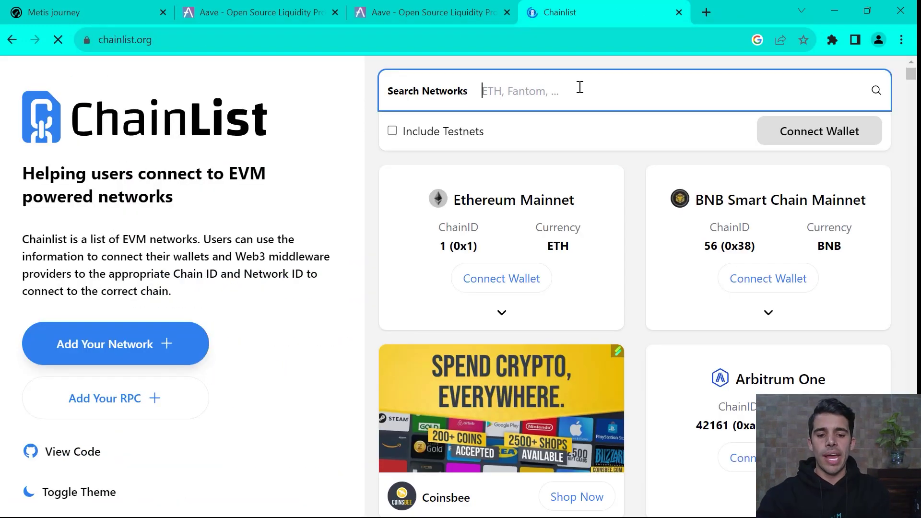
pyautogui.write('metis')
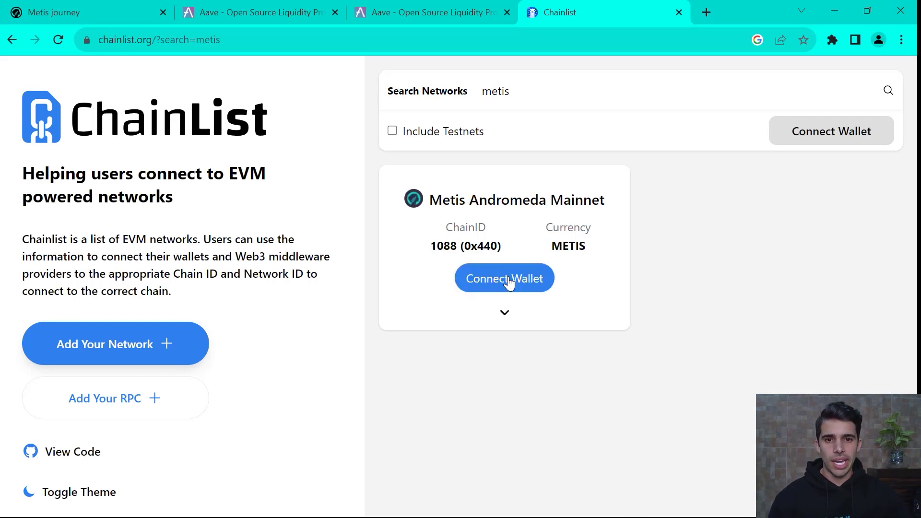
# Connect MetaMask to Chainlist, then add and switch to Metis Andromeda Mainnet (ChainID 1088)
pyautogui.click(509, 283)
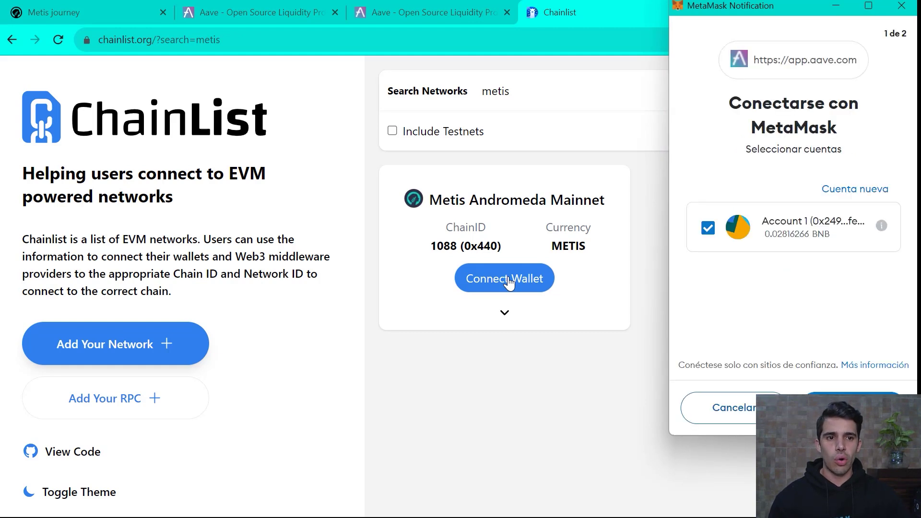
pyautogui.click(853, 408)
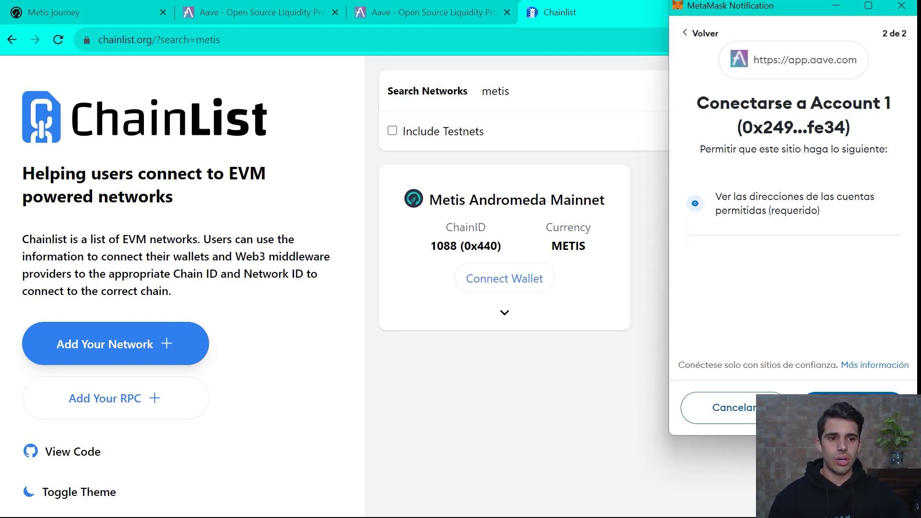
pyautogui.click(853, 408)
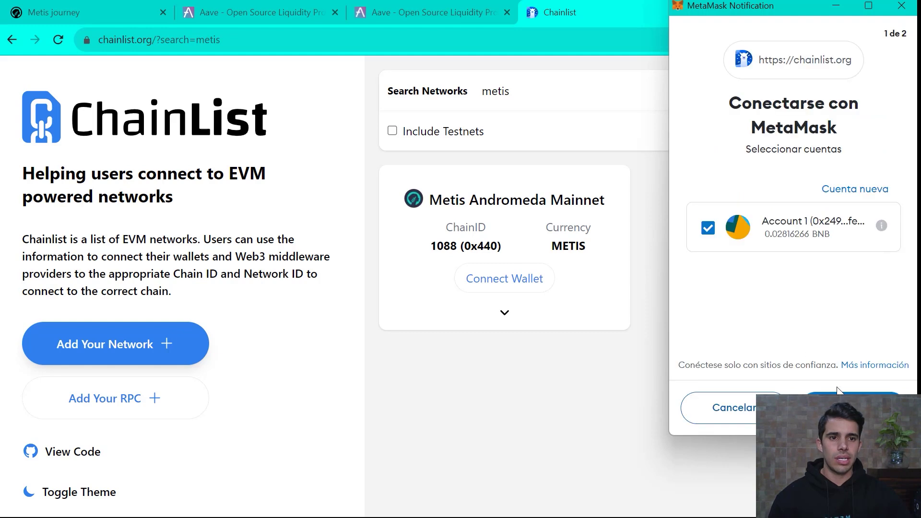
pyautogui.click(853, 408)
pyautogui.click(853, 408)
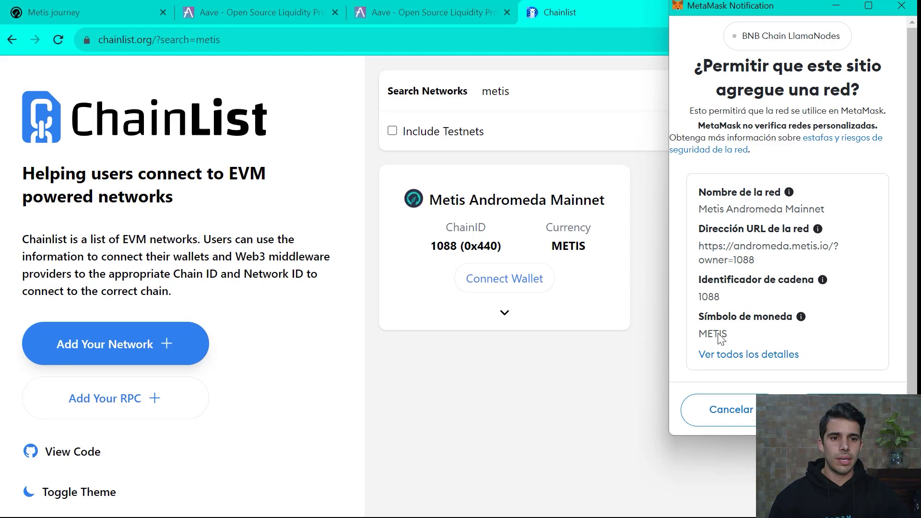
pyautogui.click(853, 407)
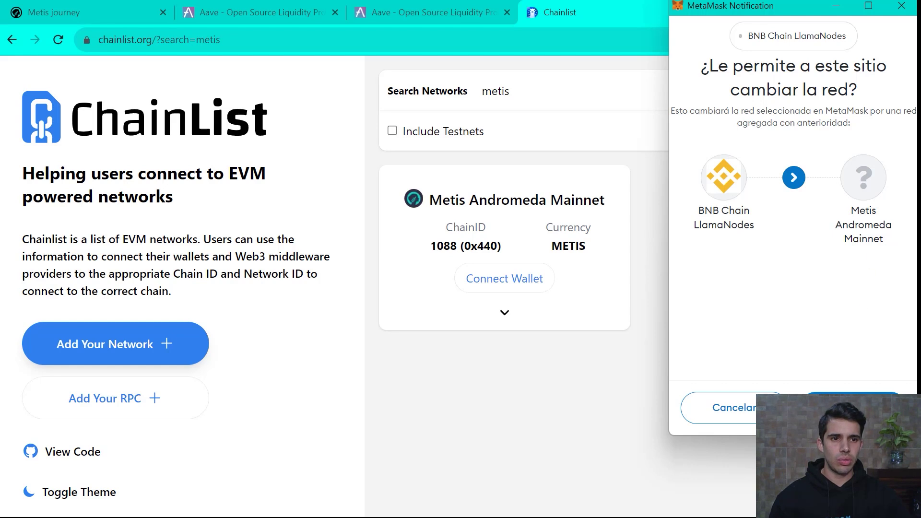
pyautogui.click(830, 407)
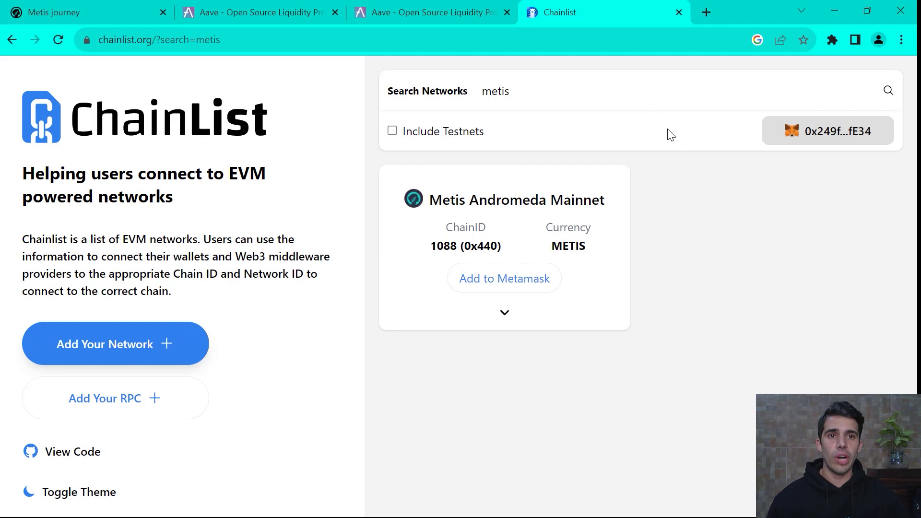
# Go to CoinGecko in a new tab and open the USD Coin page
pyautogui.click(706, 12)
pyautogui.write('coingecko')
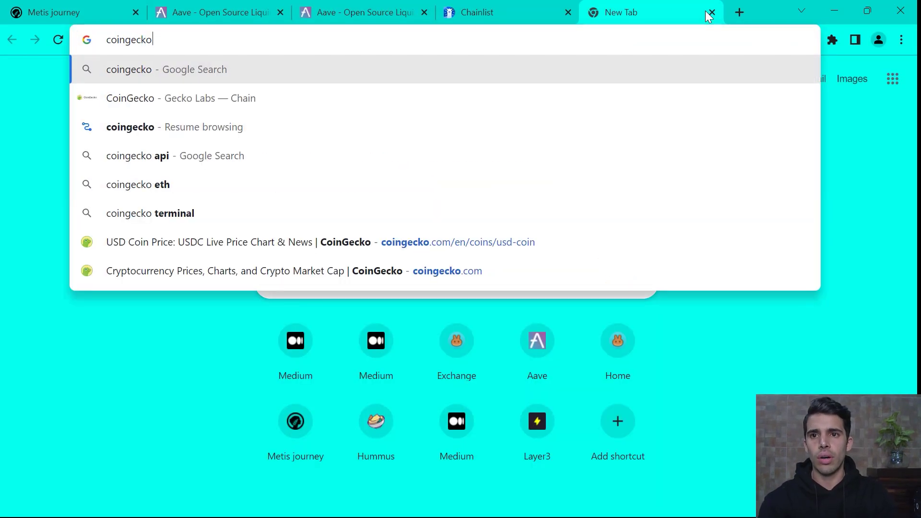
pyautogui.press('Return')
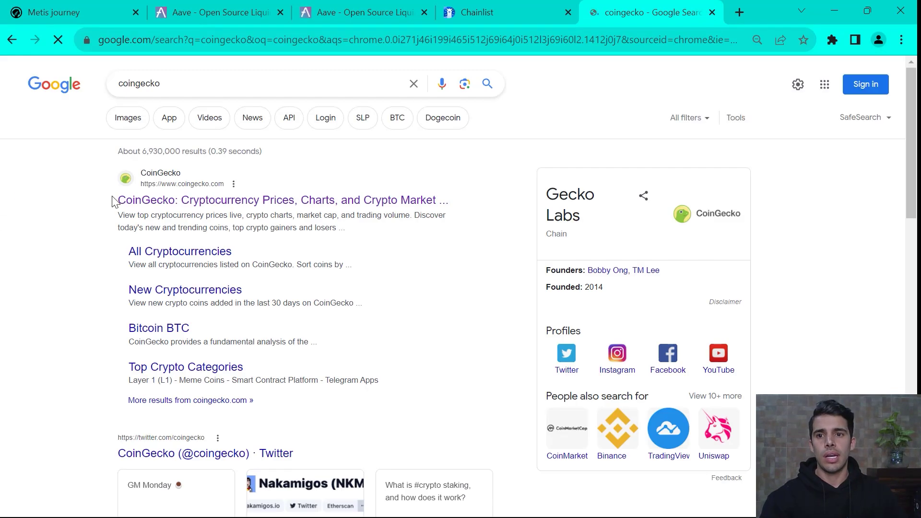
pyautogui.click(255, 201)
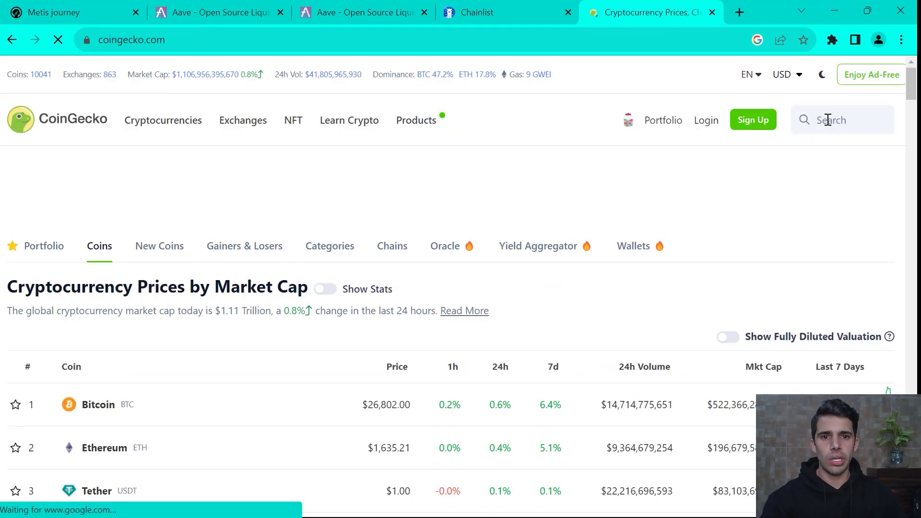
pyautogui.scroll(-3, 185, 370)
pyautogui.scroll(-2, 154, 386)
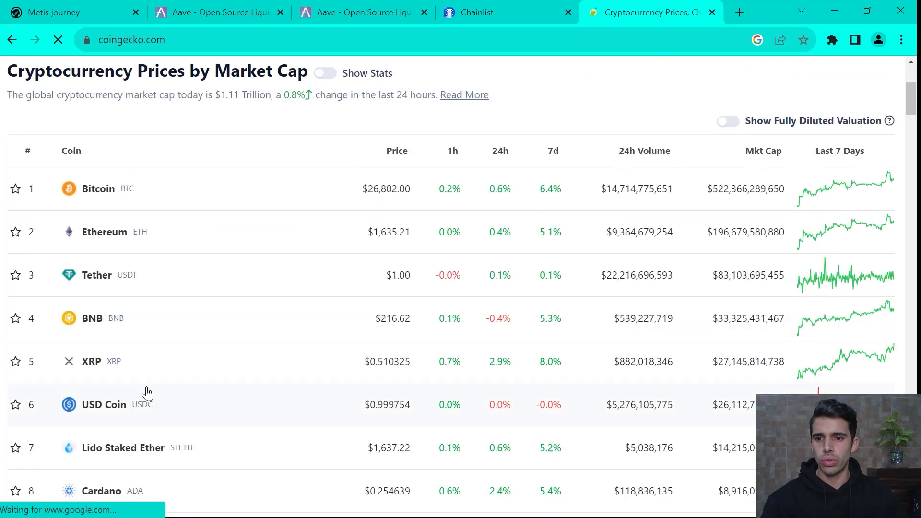
pyautogui.click(113, 405)
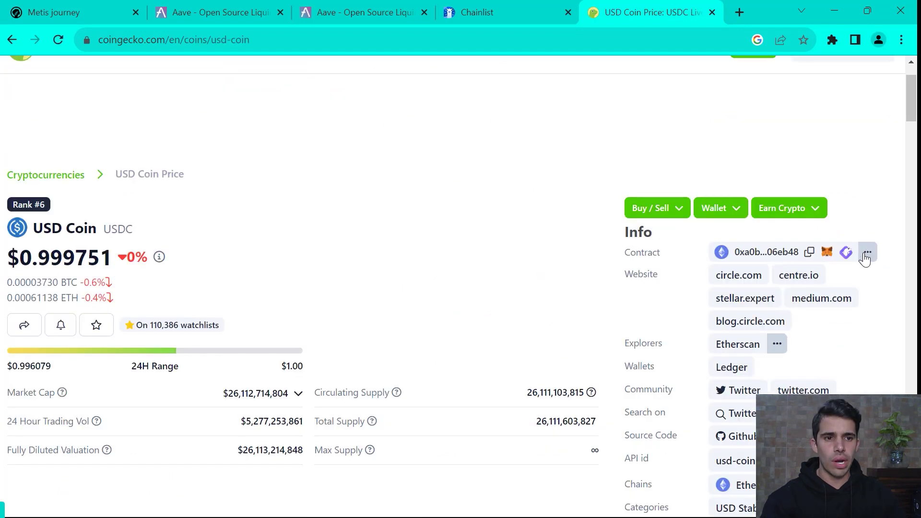
# Copy the Metis Andromeda USDC contract address from the other-chains contract list
pyautogui.click(868, 254)
pyautogui.scroll(-5, 787, 314)
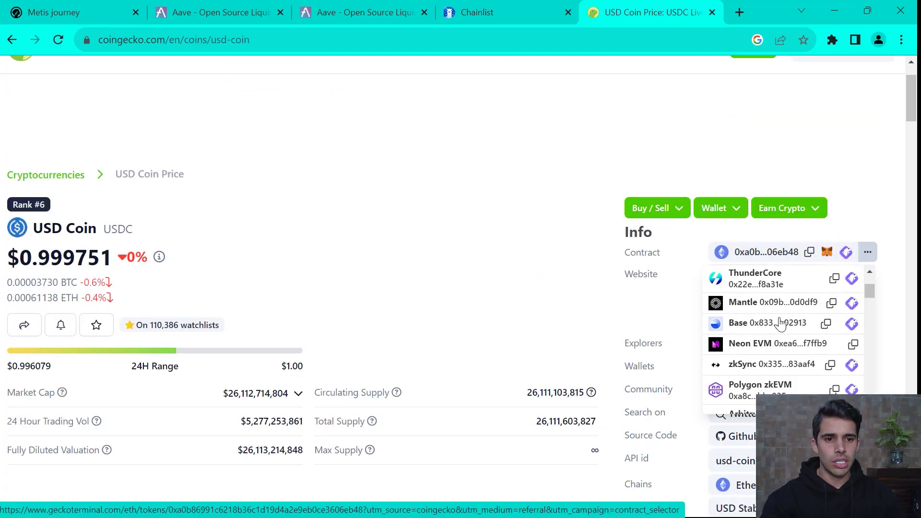
pyautogui.scroll(-5, 780, 324)
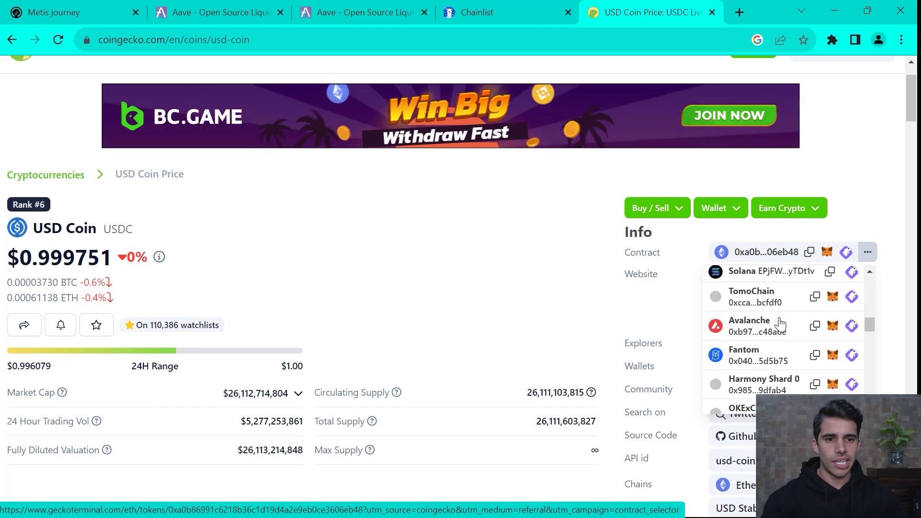
pyautogui.scroll(-3, 779, 324)
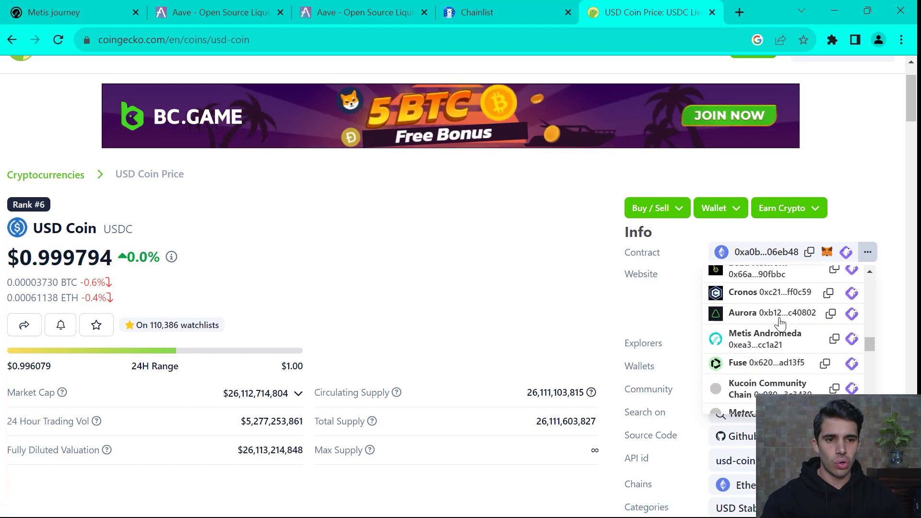
pyautogui.click(835, 338)
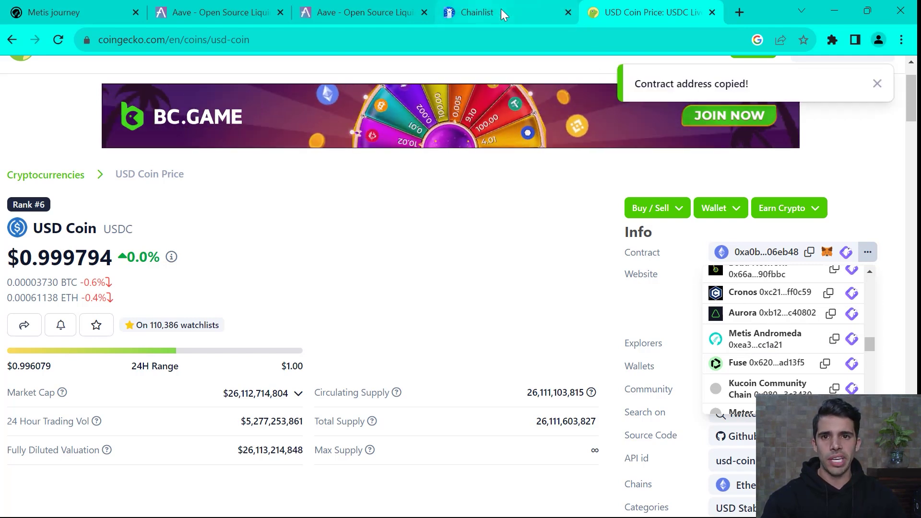
# Import the pasted m.USDC contract as a custom MetaMask token, showing a 98.52803 balance
pyautogui.click(832, 40)
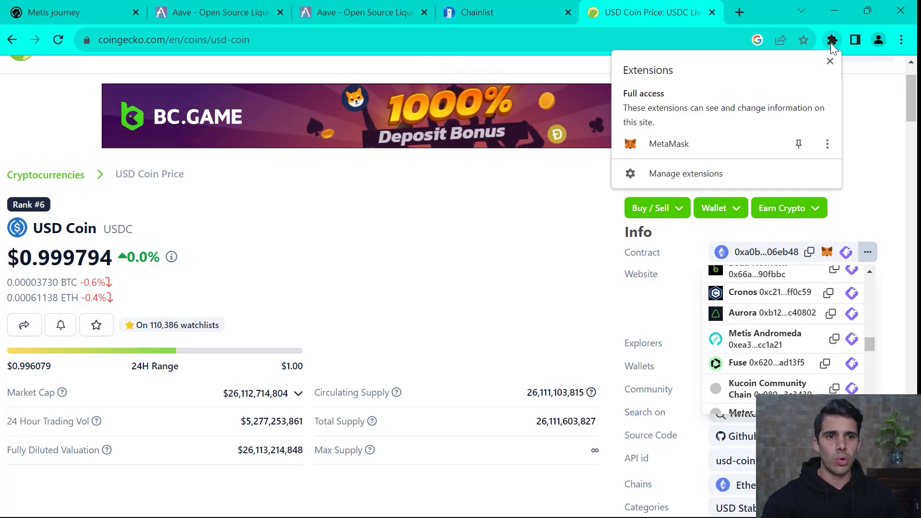
pyautogui.click(708, 138)
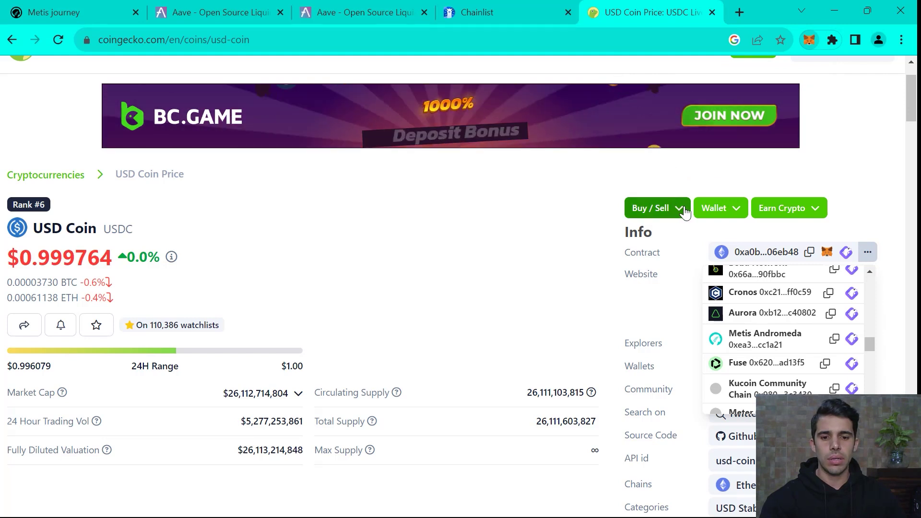
pyautogui.click(626, 381)
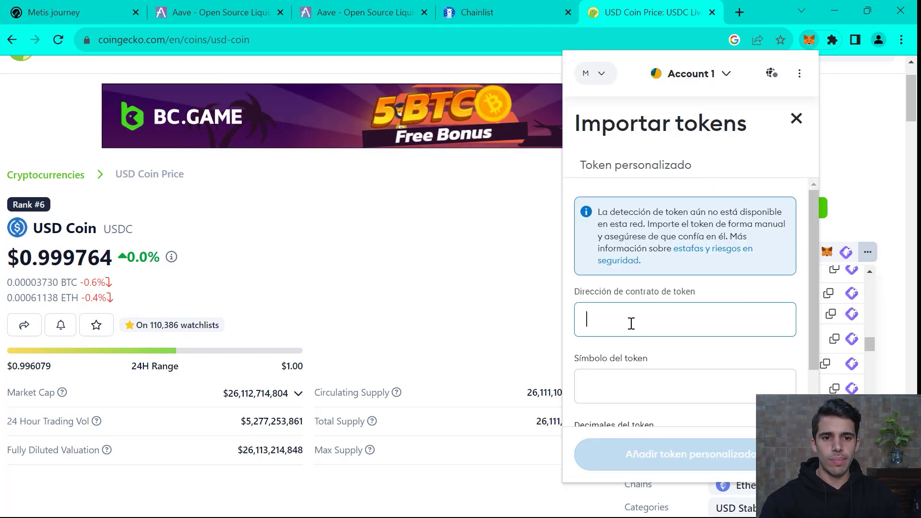
pyautogui.click(631, 324)
pyautogui.hotkey('ctrl', 'v')
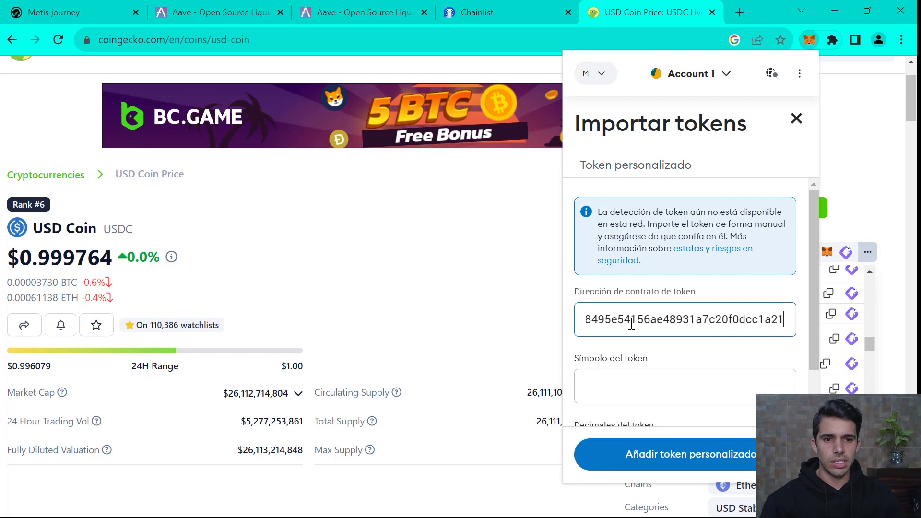
pyautogui.scroll(-2, 765, 322)
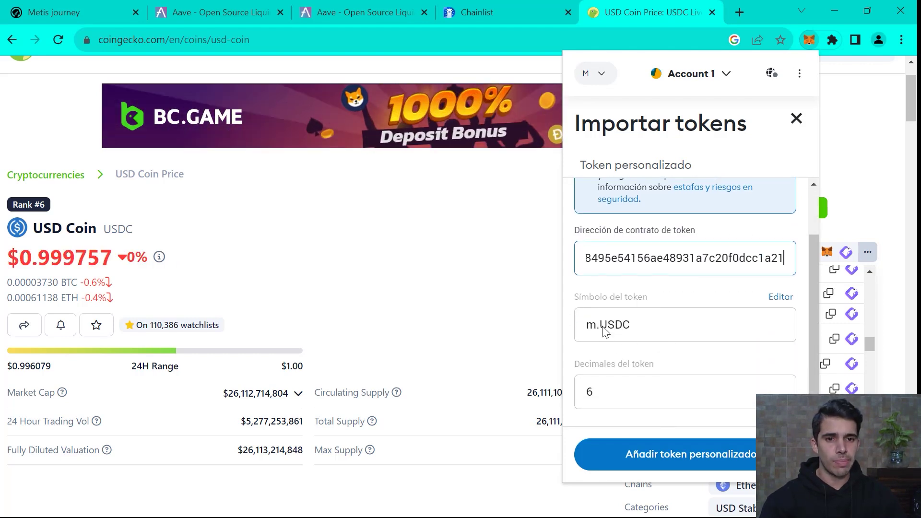
pyautogui.click(691, 460)
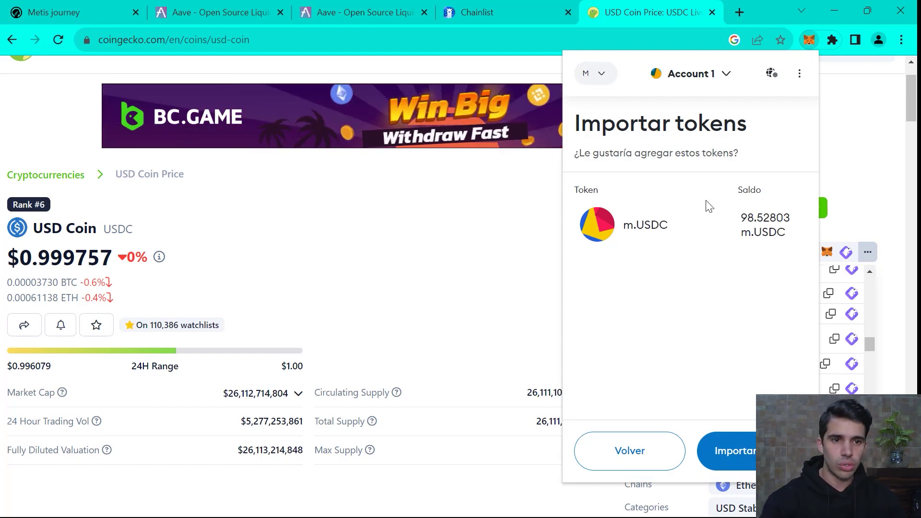
pyautogui.click(742, 449)
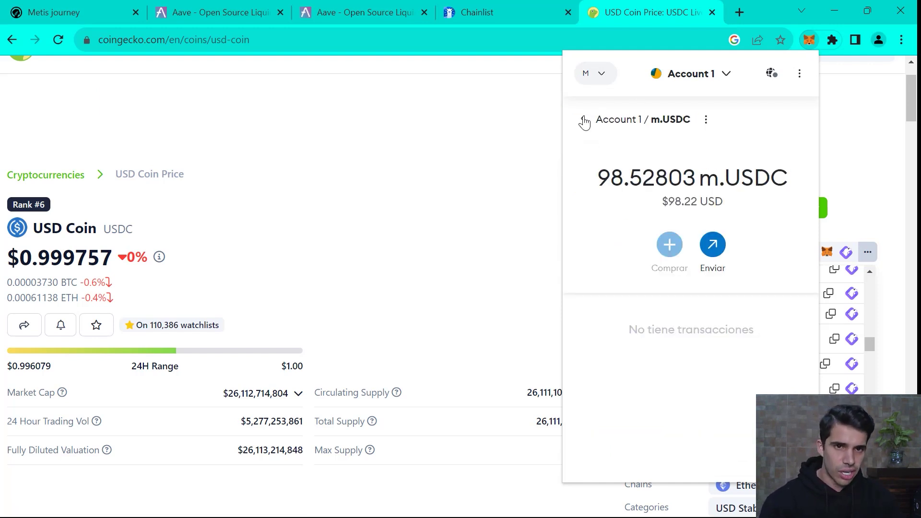
pyautogui.click(584, 120)
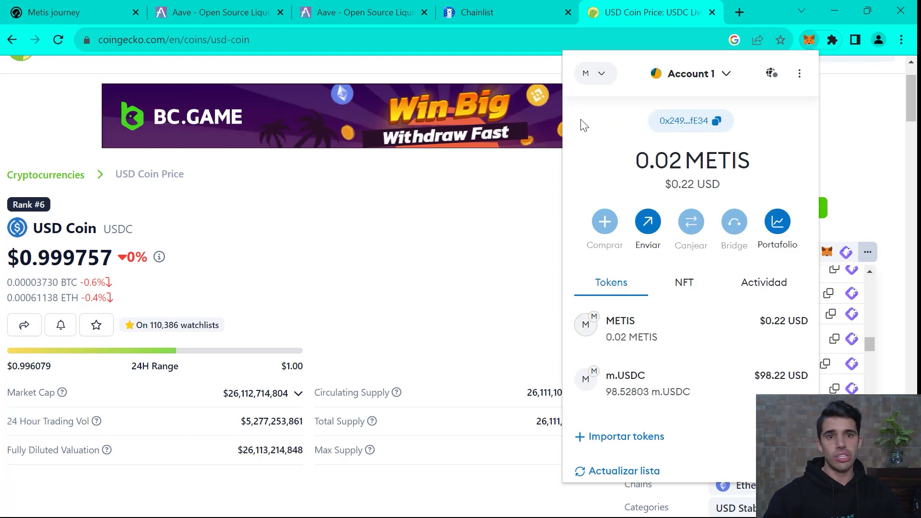
pyautogui.click(460, 302)
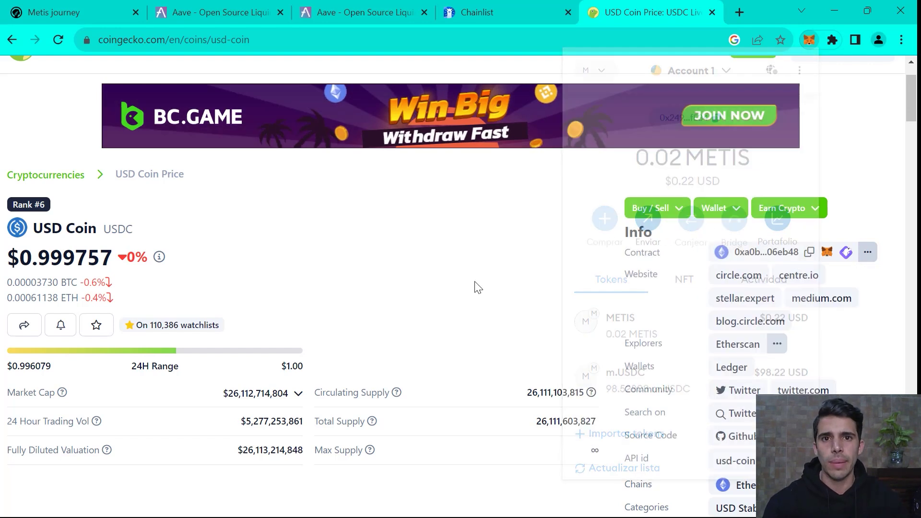
# Close the CoinGecko and Chainlist tabs and connect the browser wallet to Aave's Metis Market
pyautogui.click(713, 12)
pyautogui.click(568, 12)
pyautogui.click(837, 73)
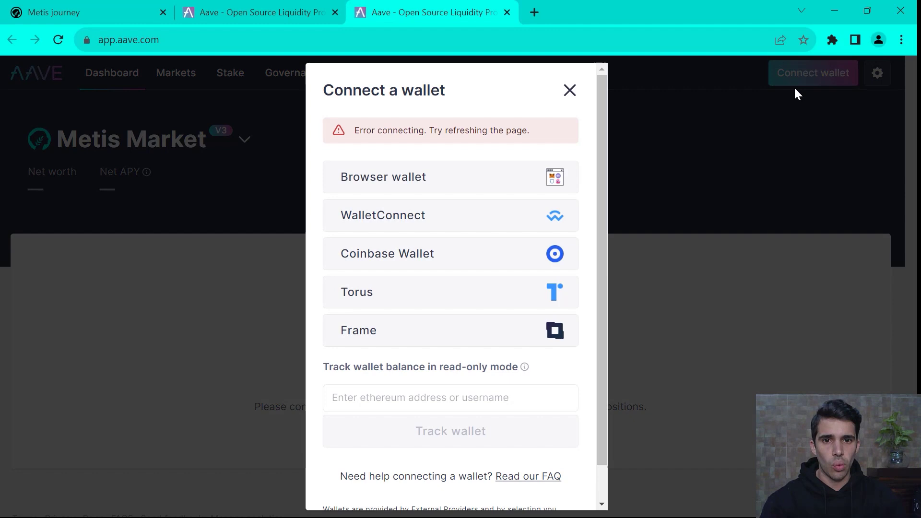
pyautogui.click(525, 185)
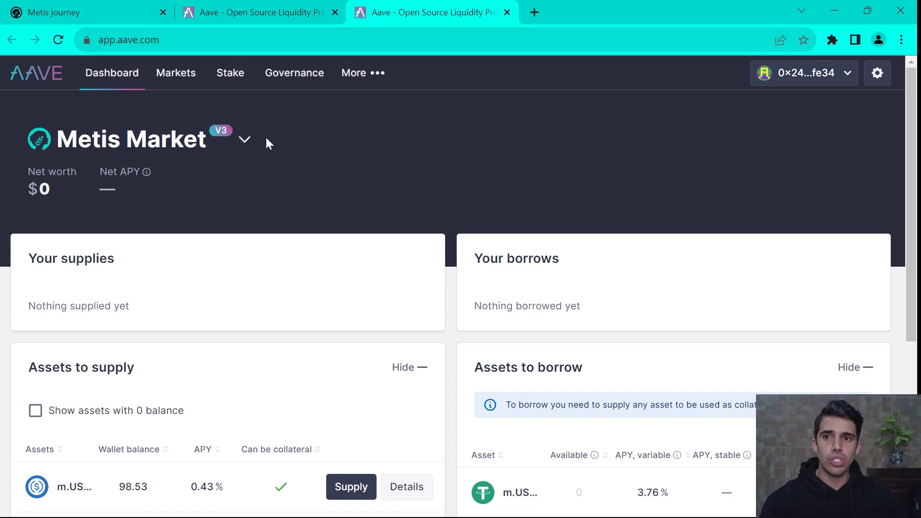
pyautogui.scroll(-2, 173, 261)
# Go to Markets and scroll to the Metis assets table with supply and borrow APYs
pyautogui.scroll(2, 169, 236)
pyautogui.click(173, 79)
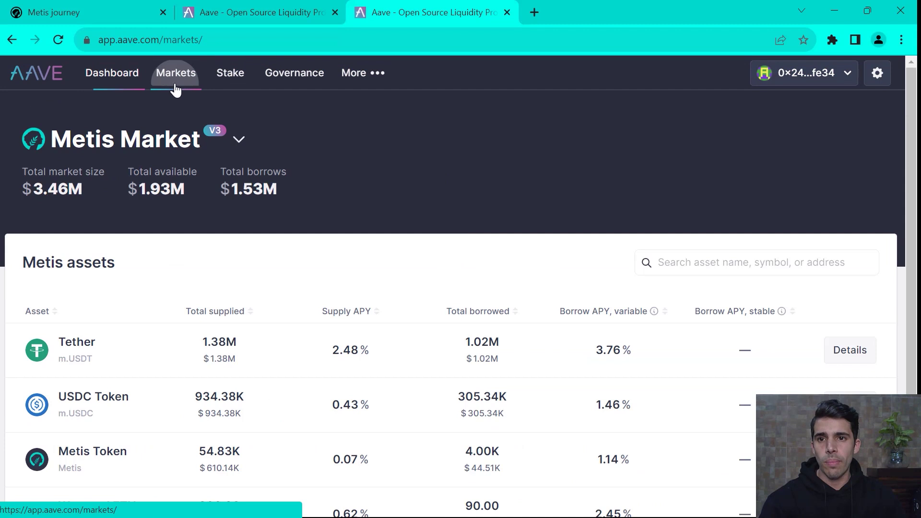
pyautogui.scroll(-3, 242, 186)
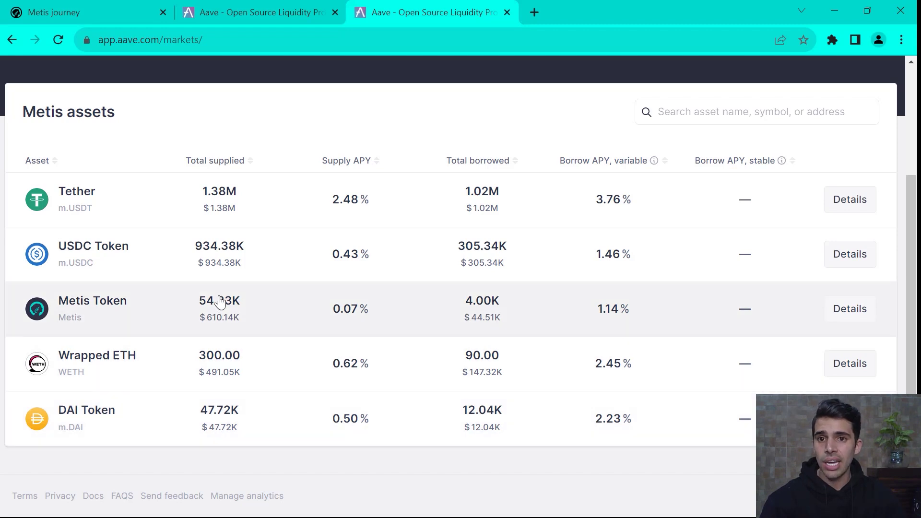
pyautogui.scroll(4, 219, 301)
pyautogui.scroll(-4, 226, 298)
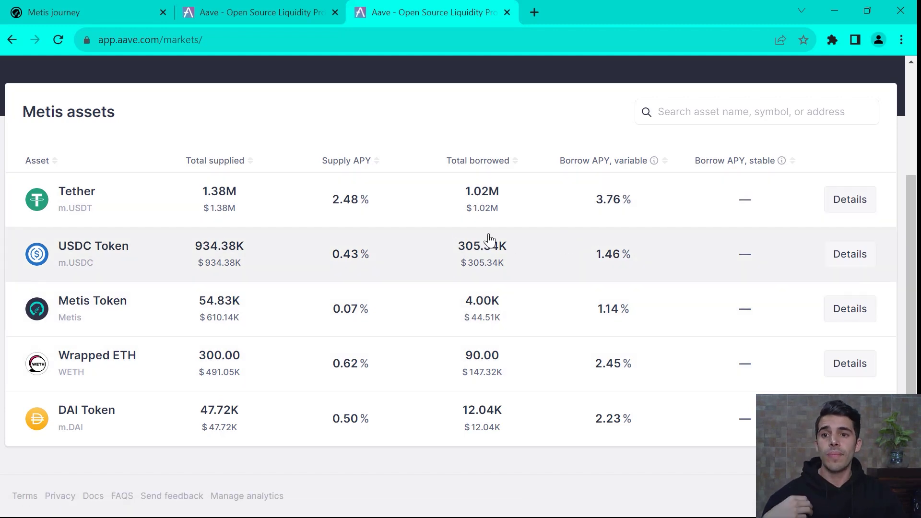
# Open the USDC Token reserve and enter the MAX 98.528033 m.USDC in the Supply dialog
pyautogui.click(412, 269)
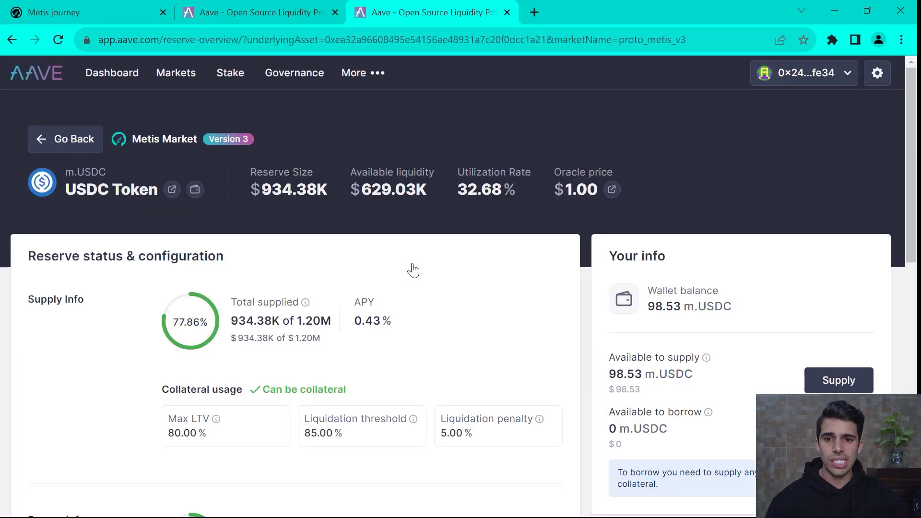
pyautogui.scroll(-1, 412, 270)
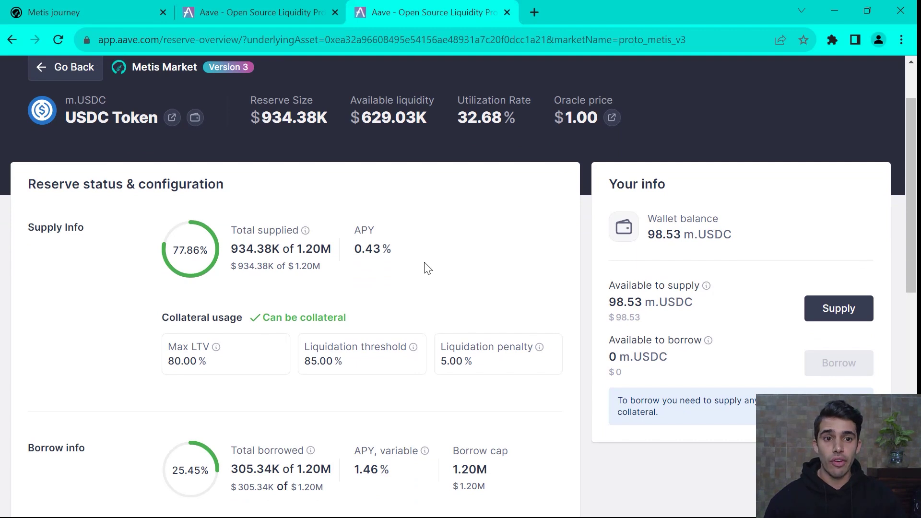
pyautogui.click(837, 321)
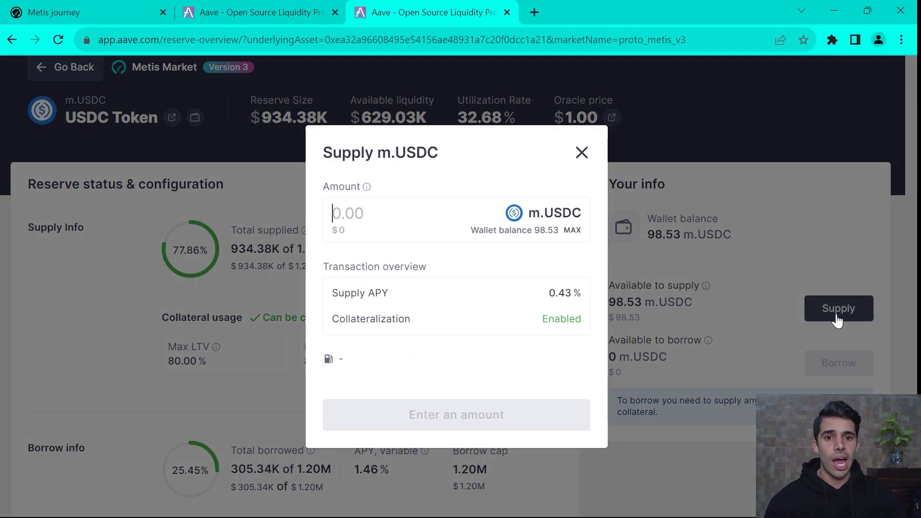
pyautogui.click(573, 232)
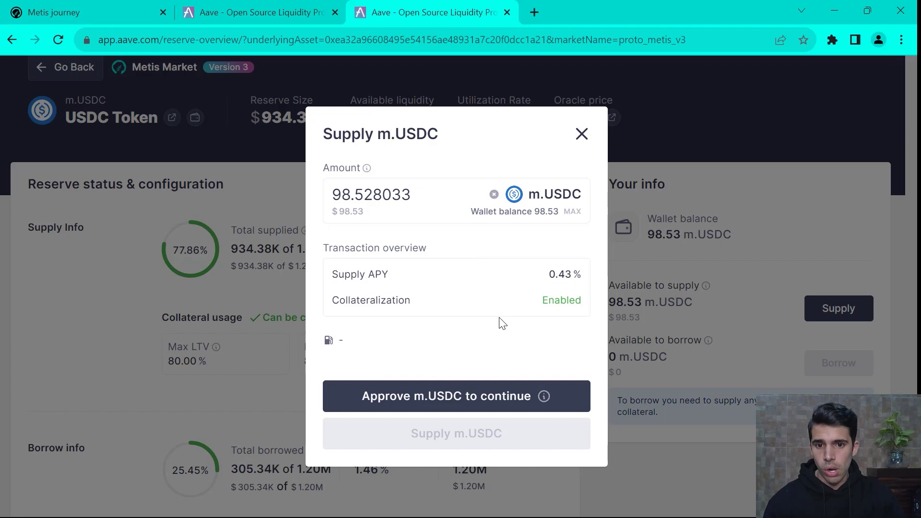
# Approve m.USDC spending with a custom spending cap of 98.52
pyautogui.click(452, 400)
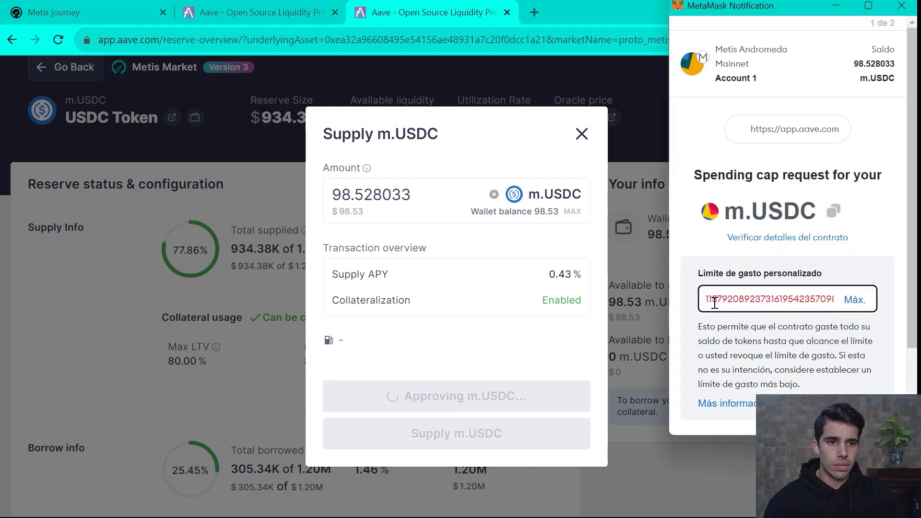
pyautogui.doubleClick(762, 301)
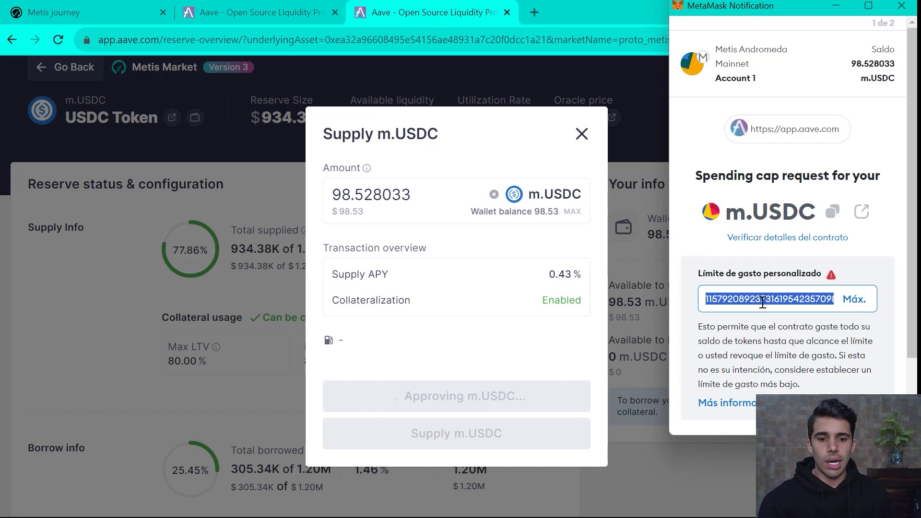
pyautogui.write('98.5')
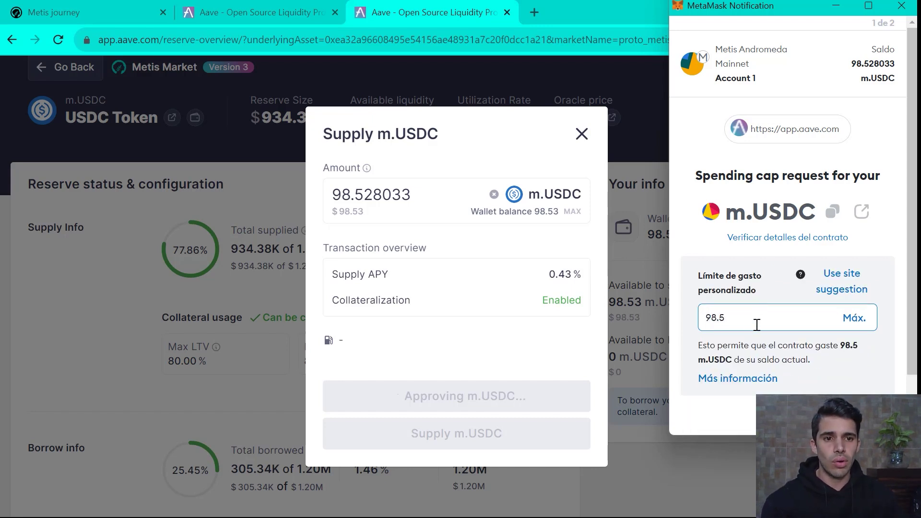
pyautogui.write('2')
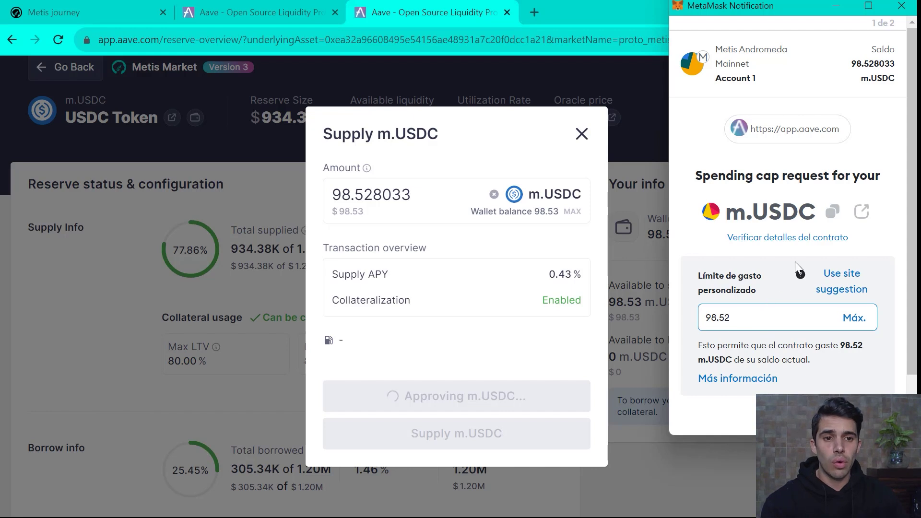
pyautogui.scroll(-1, 795, 261)
pyautogui.click(844, 407)
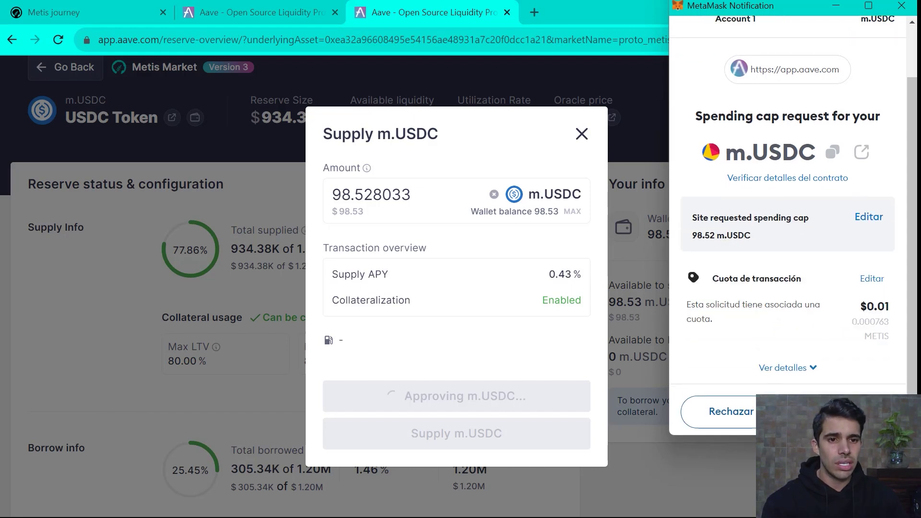
pyautogui.click(844, 411)
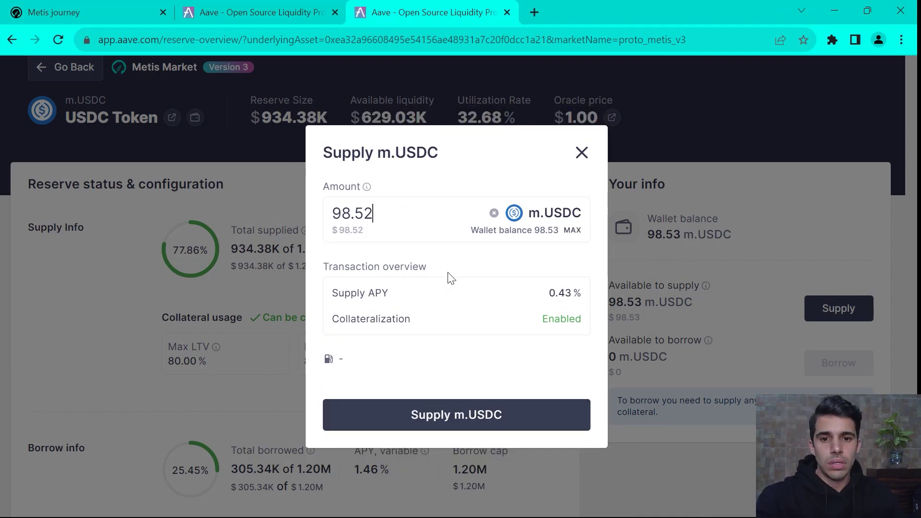
# Submit the 98.52 m.USDC supply and pass MetaMask's spending-cap prompts
pyautogui.click(474, 419)
pyautogui.scroll(-2, 817, 383)
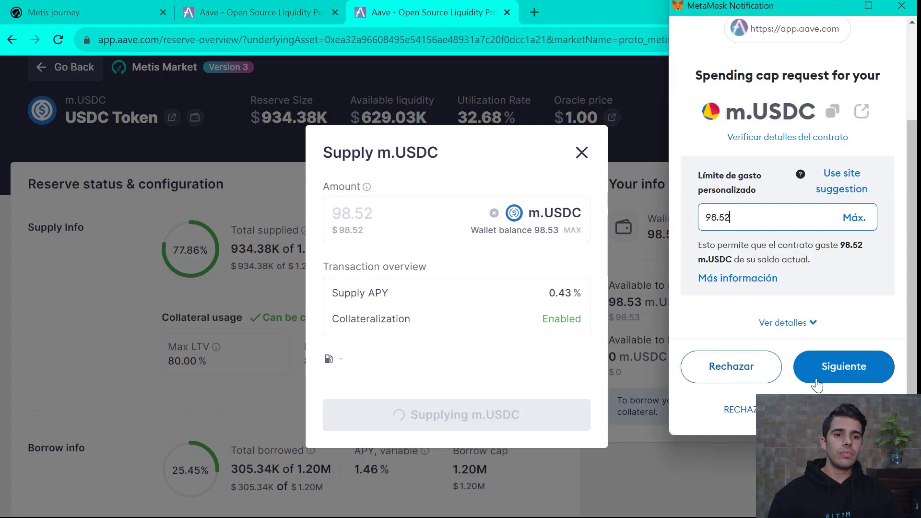
pyautogui.click(817, 384)
pyautogui.click(817, 384)
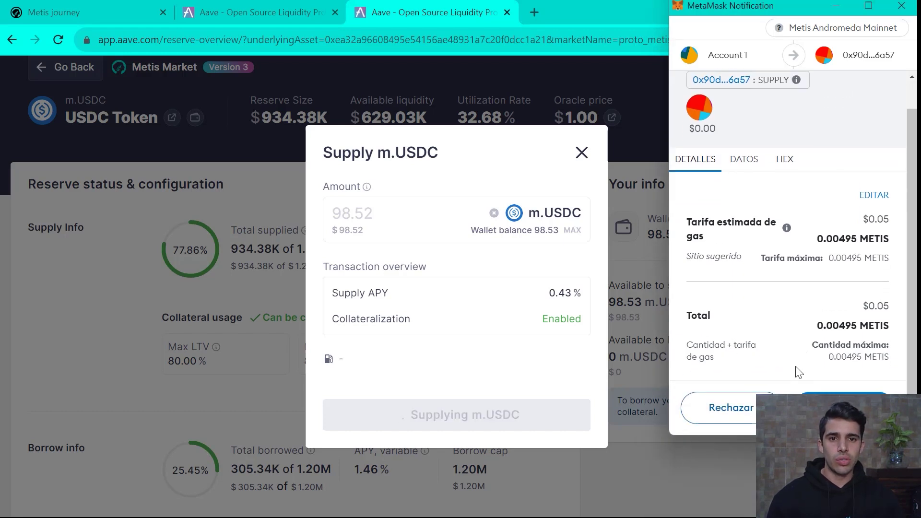
# Confirm the supply in MetaMask, dismiss the success message, and review 78.03 m.USDC available to borrow
pyautogui.click(825, 407)
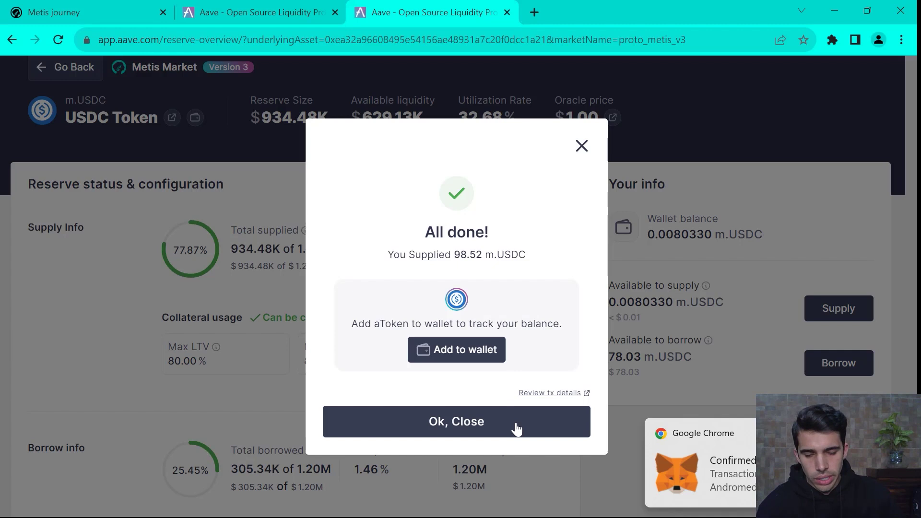
pyautogui.click(586, 147)
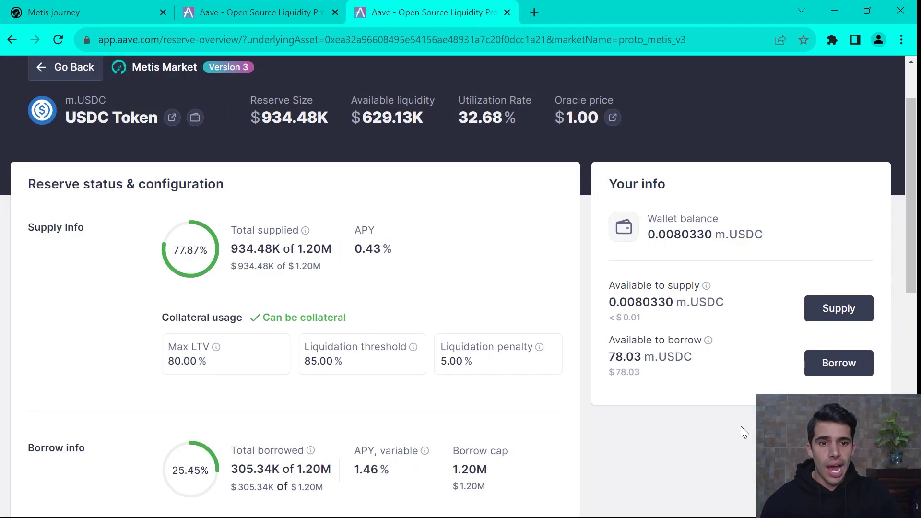
pyautogui.scroll(2, 695, 426)
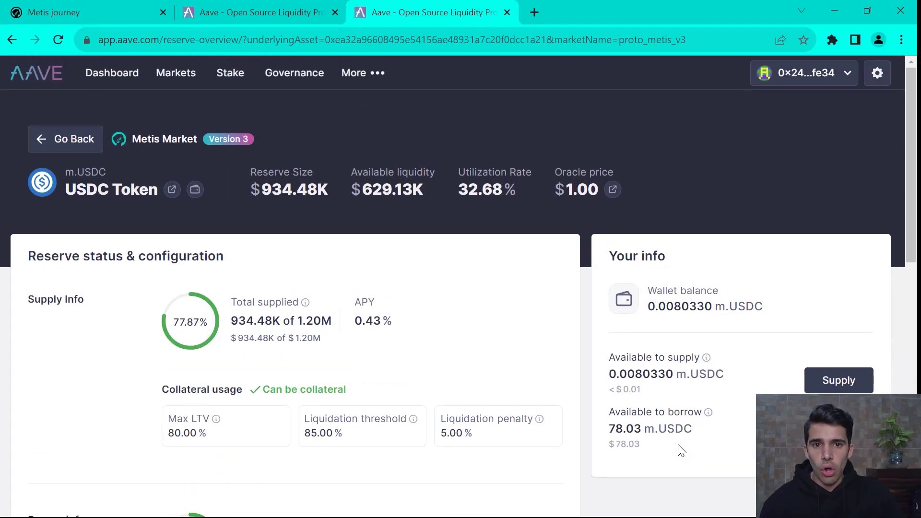
pyautogui.scroll(-3, 581, 420)
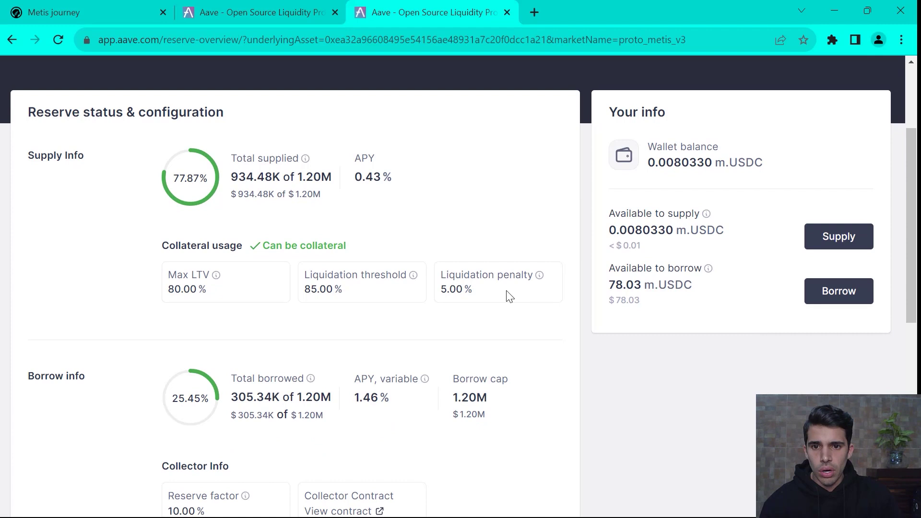
pyautogui.scroll(3, 516, 398)
pyautogui.scroll(-3, 754, 284)
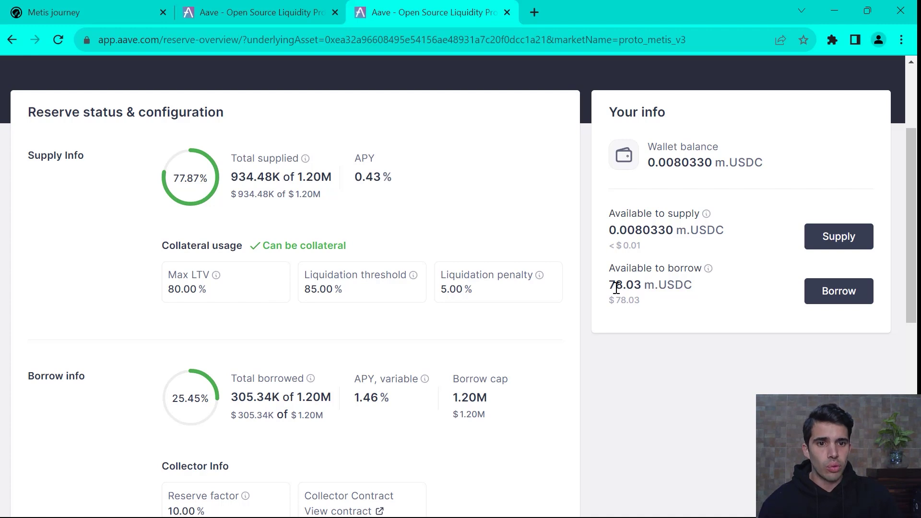
pyautogui.scroll(2, 716, 291)
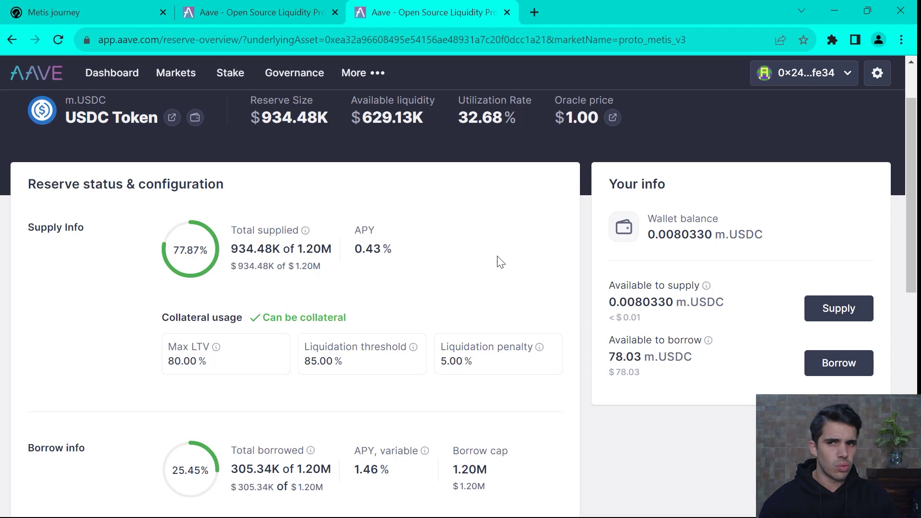
# Open the DAI Token reserve from Markets and start a borrow of m.DAI
pyautogui.click(171, 78)
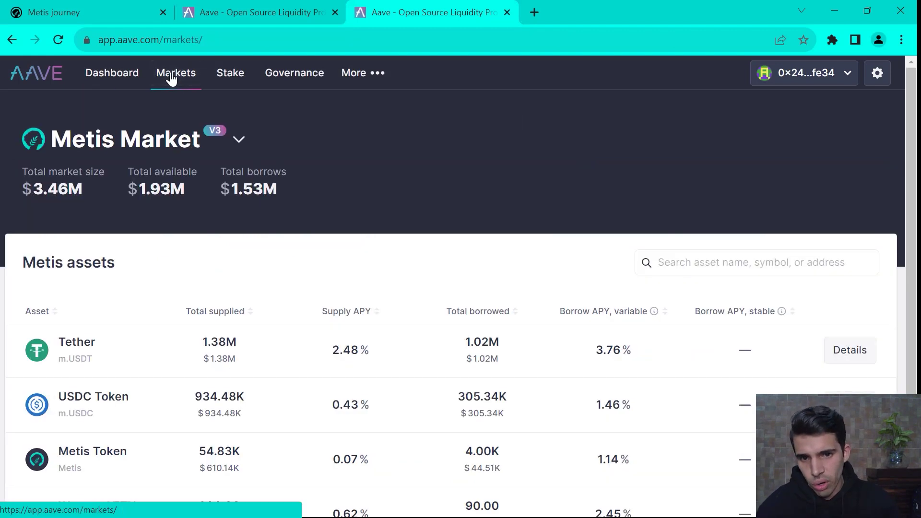
pyautogui.scroll(-3, 325, 253)
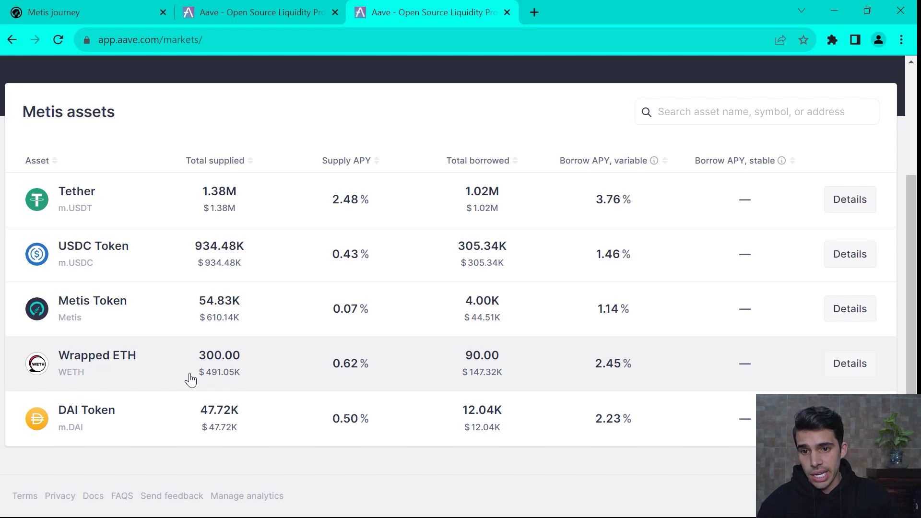
pyautogui.click(281, 415)
pyautogui.scroll(3, 460, 387)
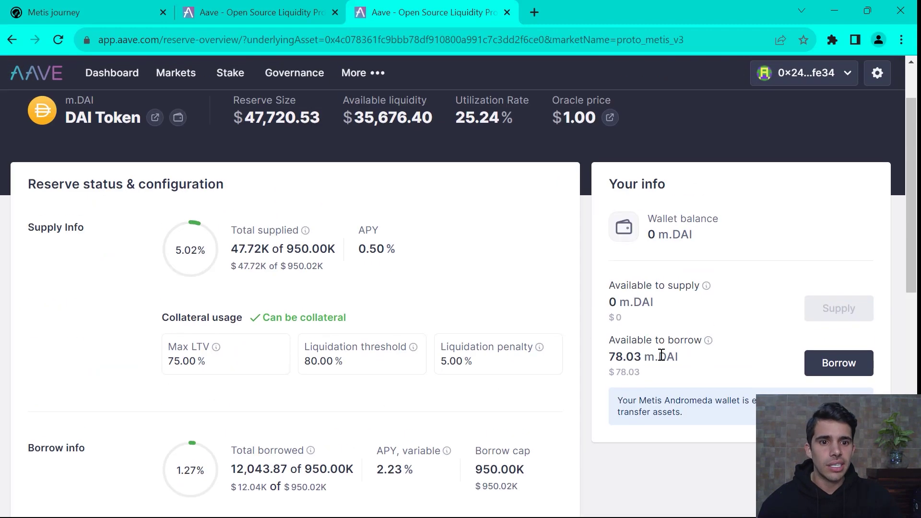
pyautogui.click(837, 366)
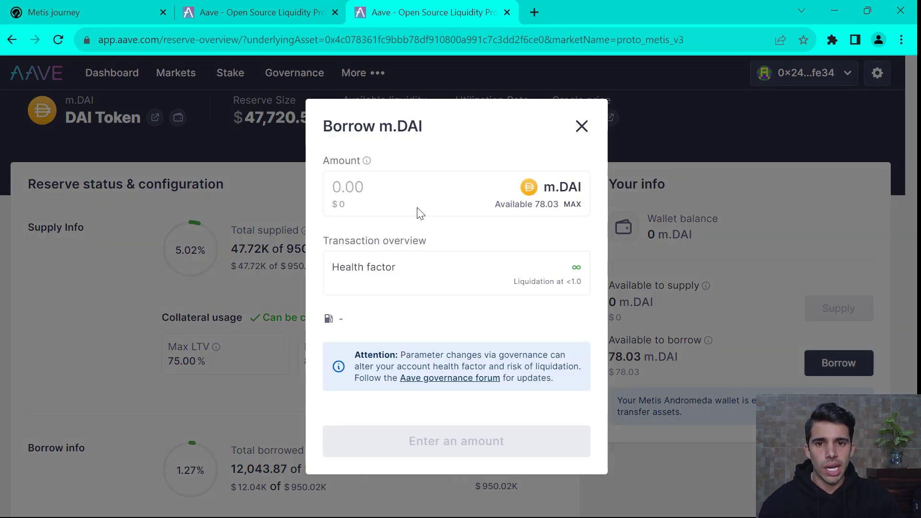
# Set the borrow amount to 39 m.DAI, replacing an initial 50
pyautogui.click(419, 194)
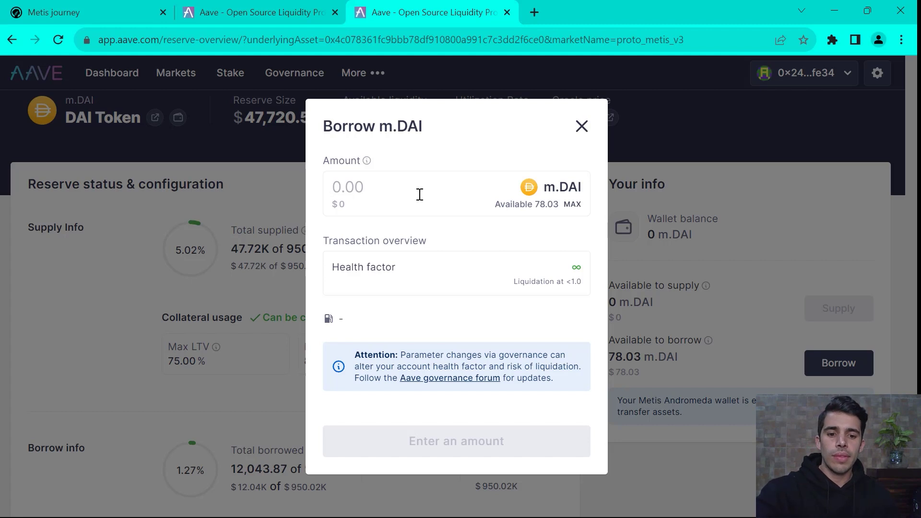
pyautogui.write('50')
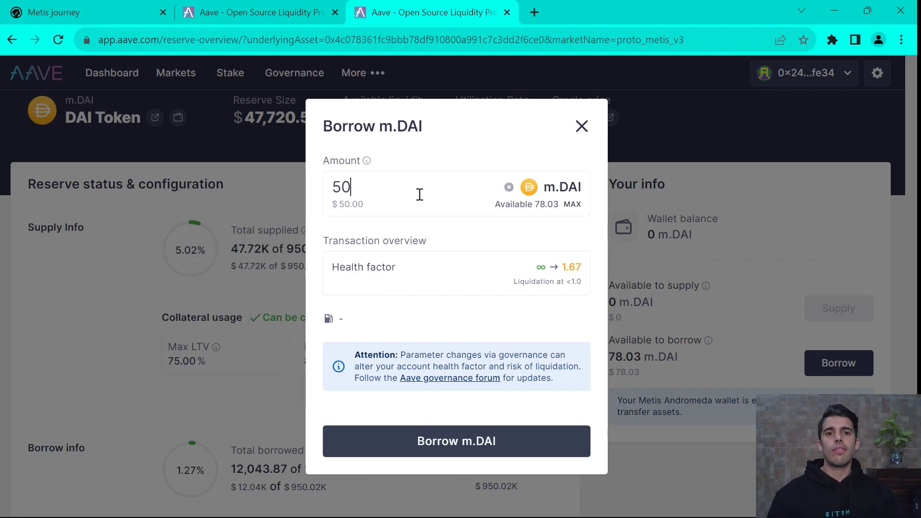
pyautogui.moveTo(390, 186); pyautogui.dragTo(274, 177)
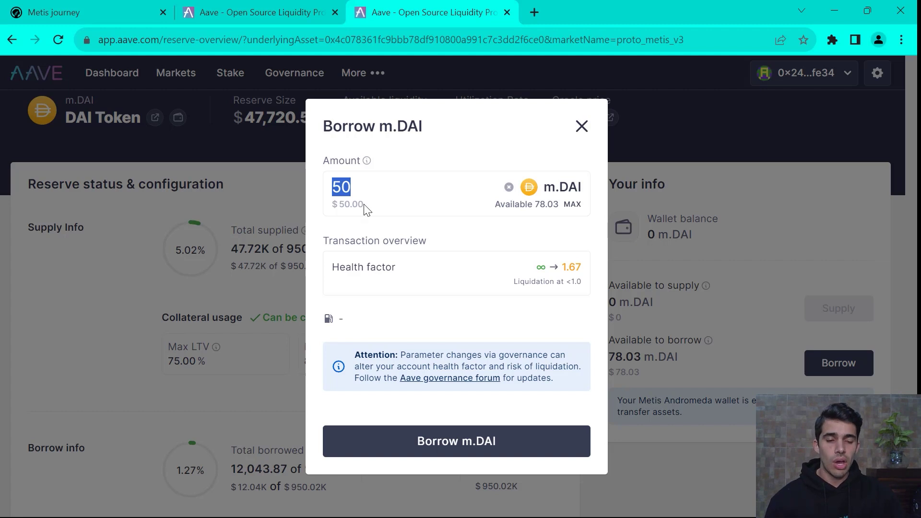
pyautogui.press('BackSpace')
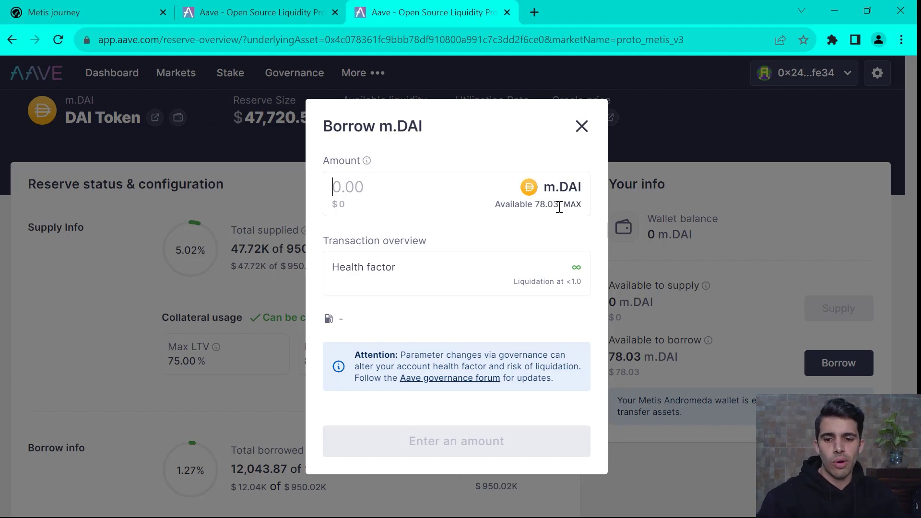
pyautogui.write('39')
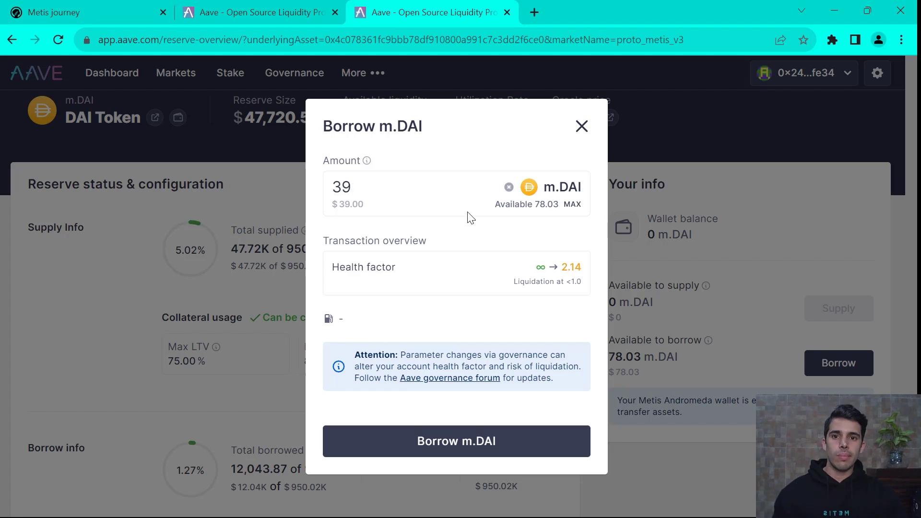
# Submit the 39 m.DAI borrow and confirm it in MetaMask
pyautogui.click(511, 438)
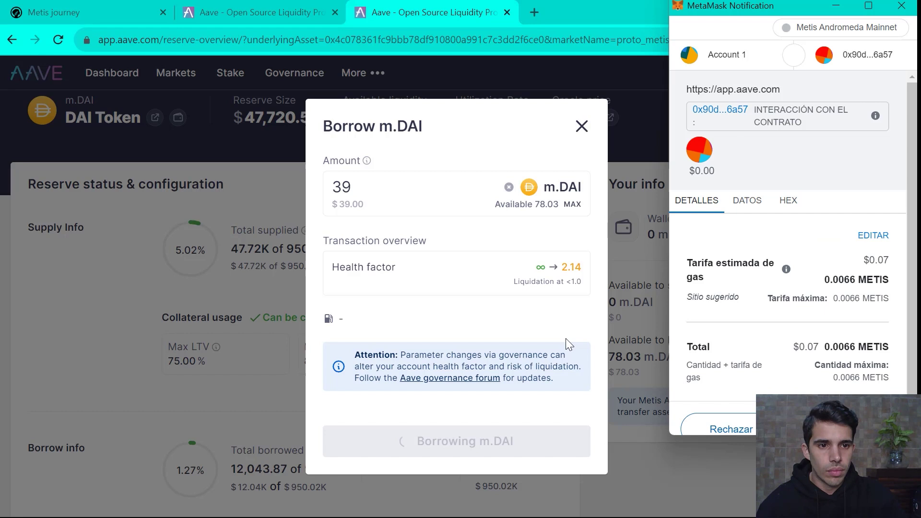
pyautogui.click(845, 408)
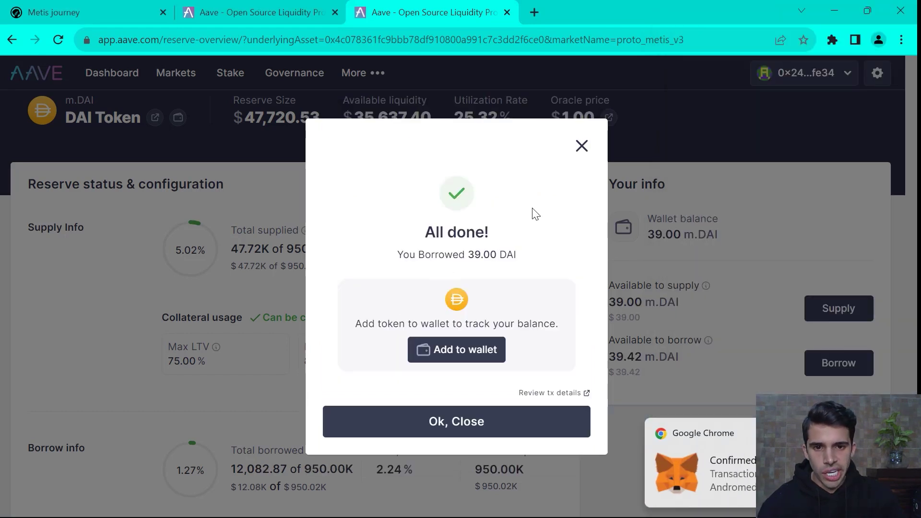
# Close the 'All done! You Borrowed 39.00 DAI' success dialog
pyautogui.click(489, 426)
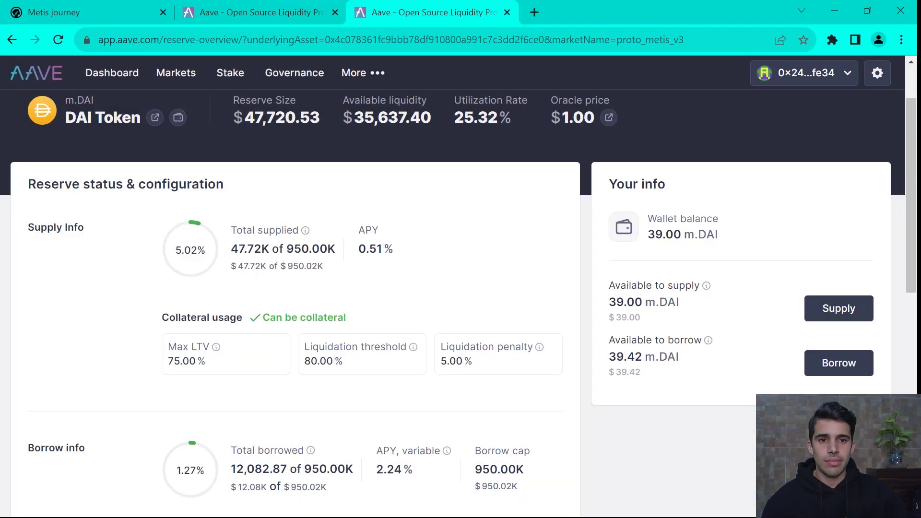